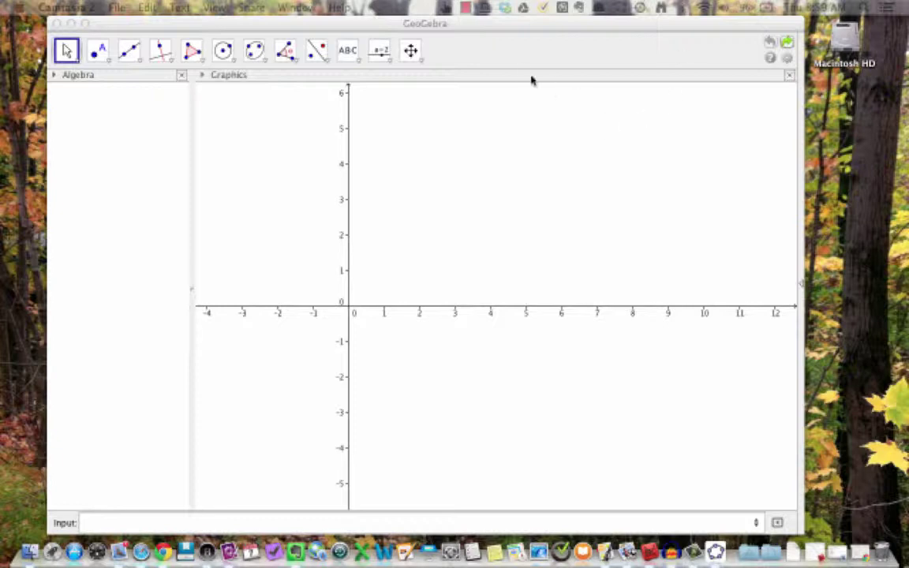
- Activate the GeoGebra window with its blank Algebra and Graphics views
click(482, 47)
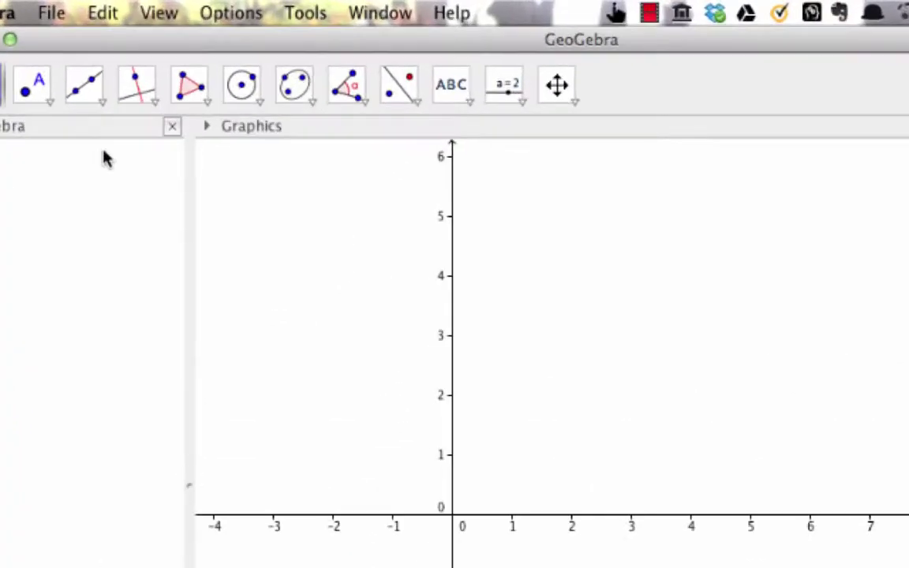
- Show the empty Spreadsheet view from the View menu beside the graph
click(153, 18)
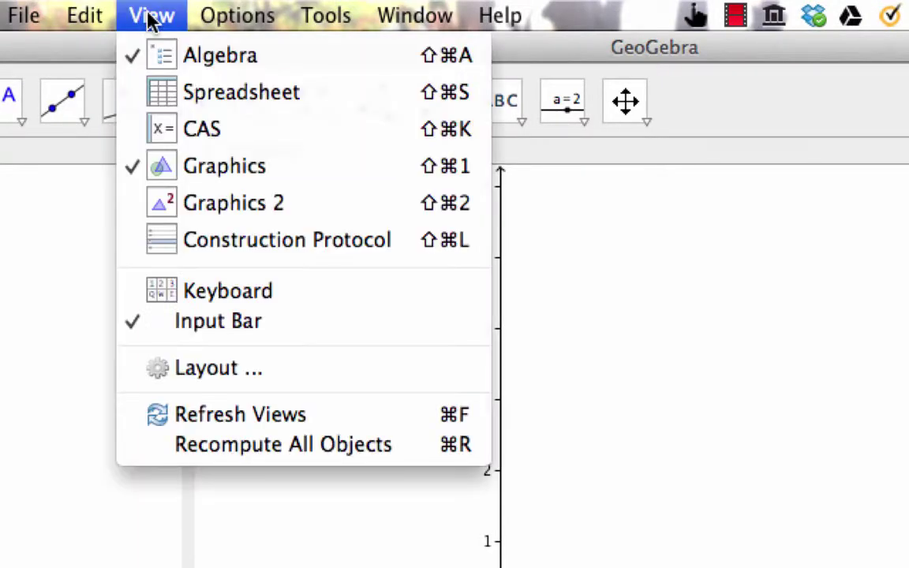
key(Down)
key(Down)
key(Return)
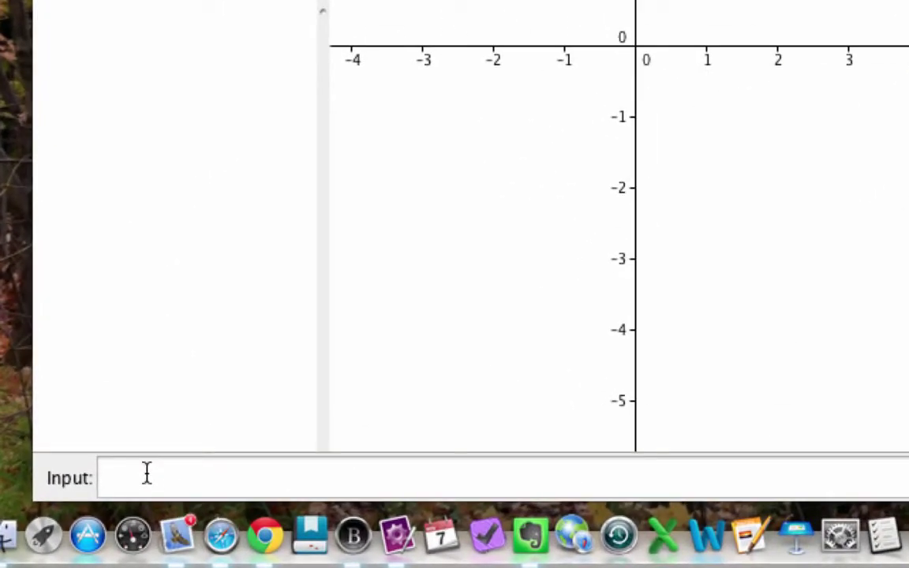
- Define f(x) = x^3 + x + 1 in the Input bar to graph the cubic
click(147, 473)
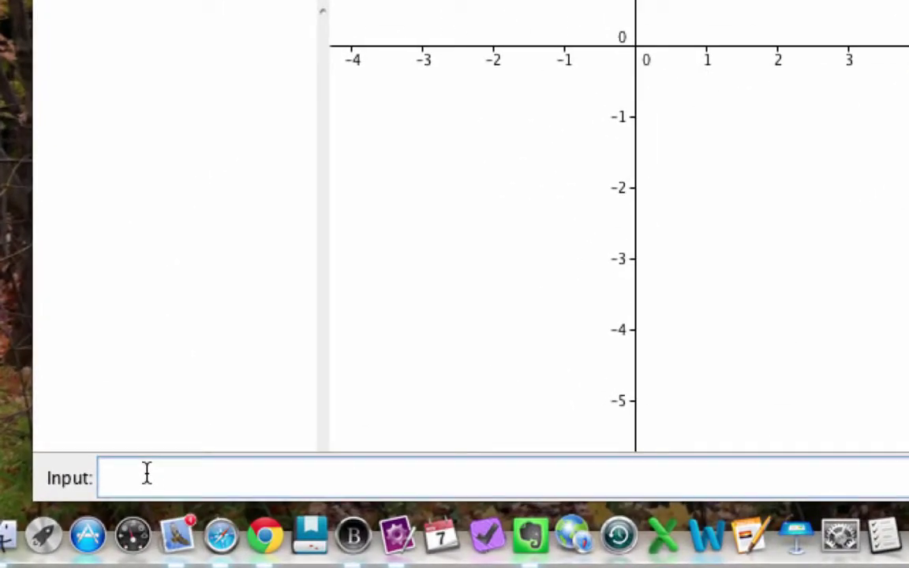
text(f()
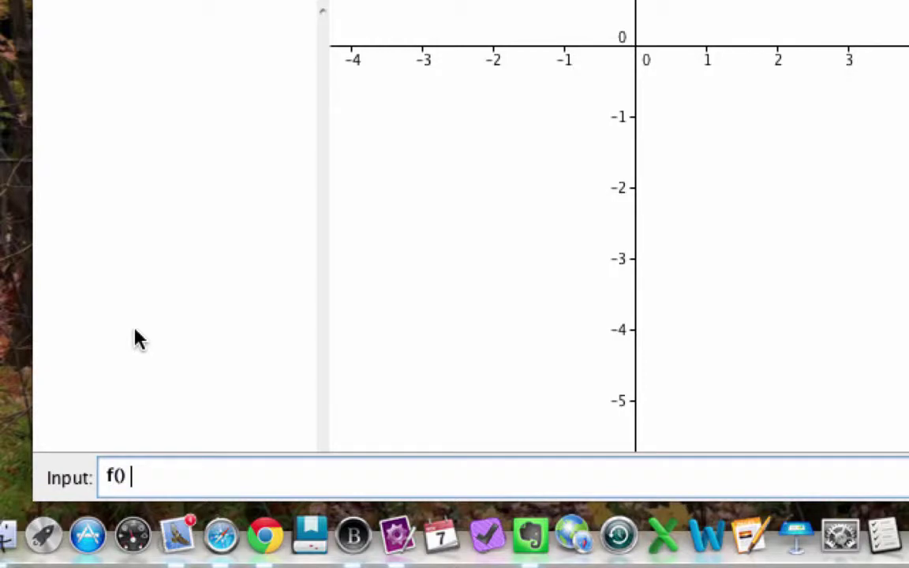
text(x) = x^3 + x + 1)
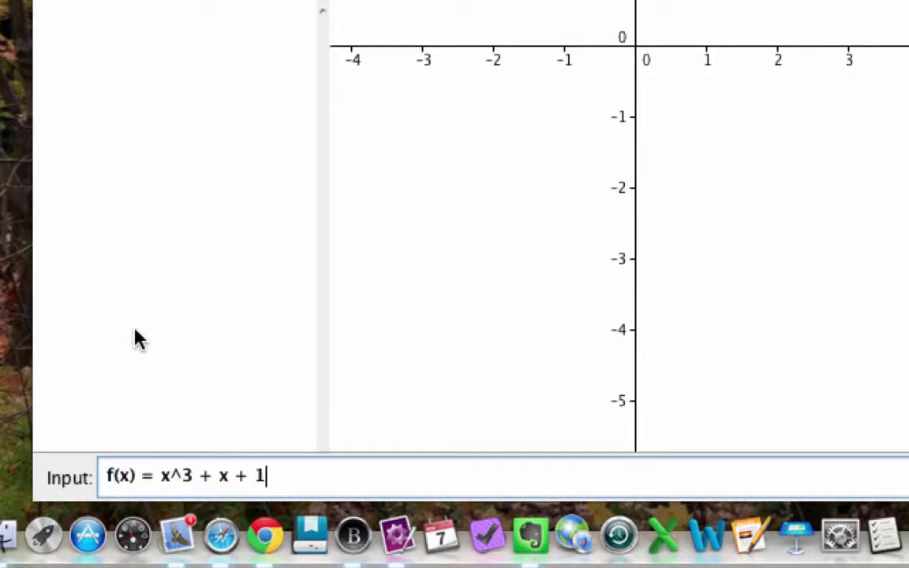
key(Return)
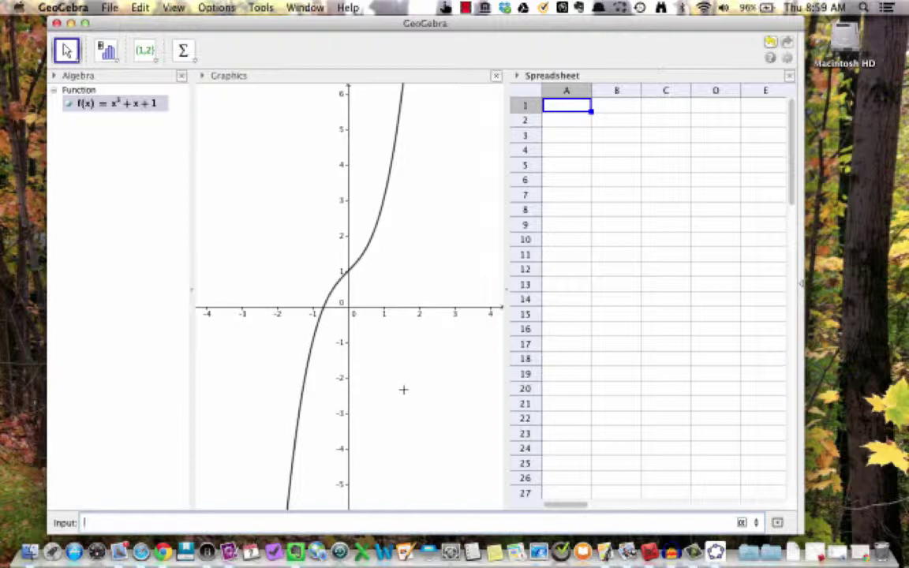
- Type the text headers "x" in A1 and "f(x)" in B1
click(566, 109)
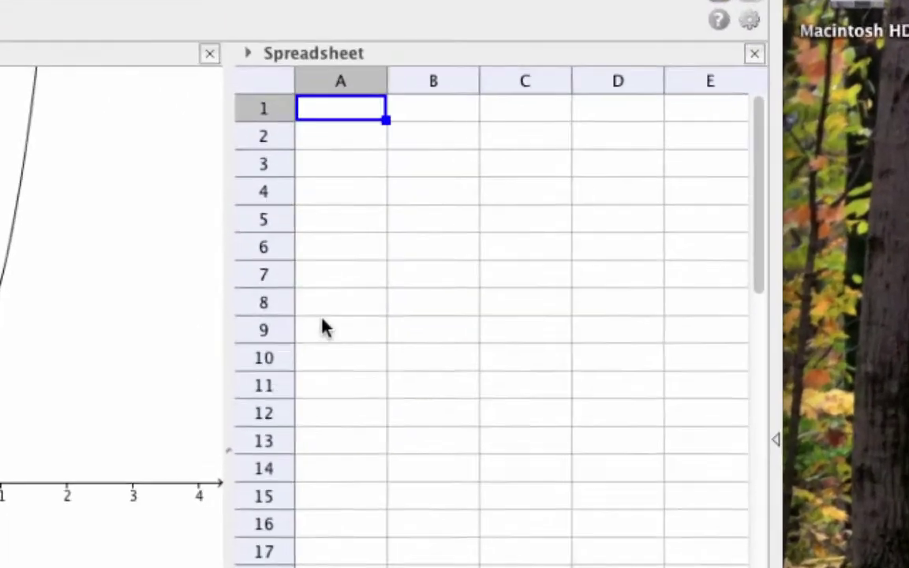
text("x)
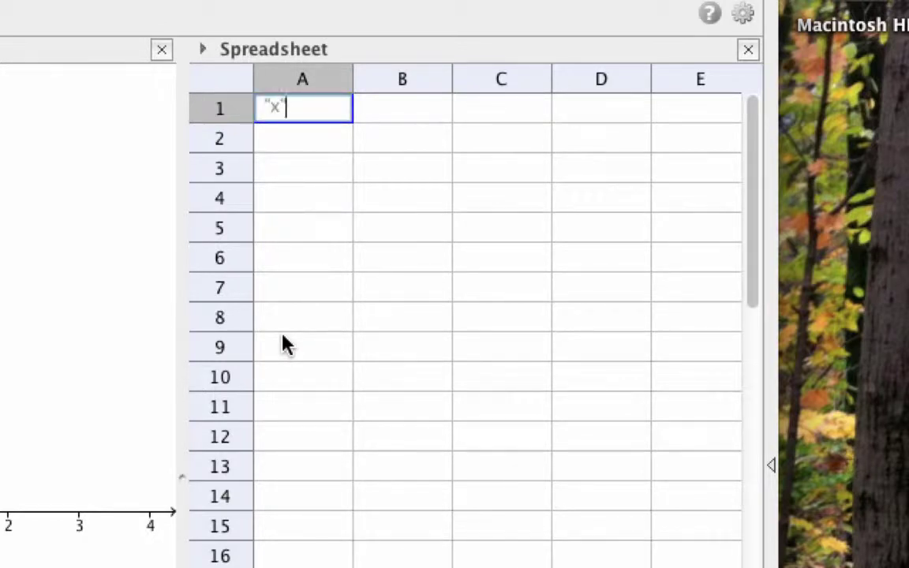
key(Return)
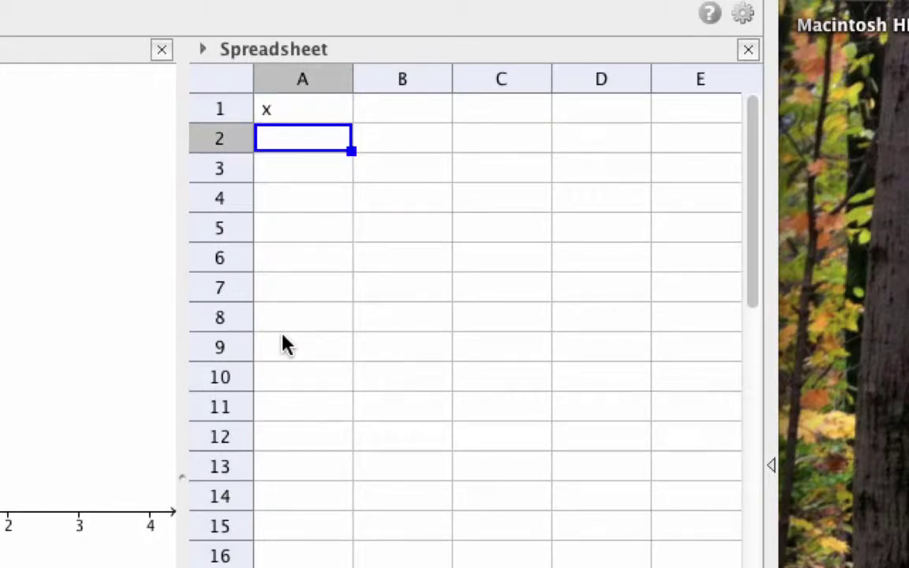
key(Right)
key(Up)
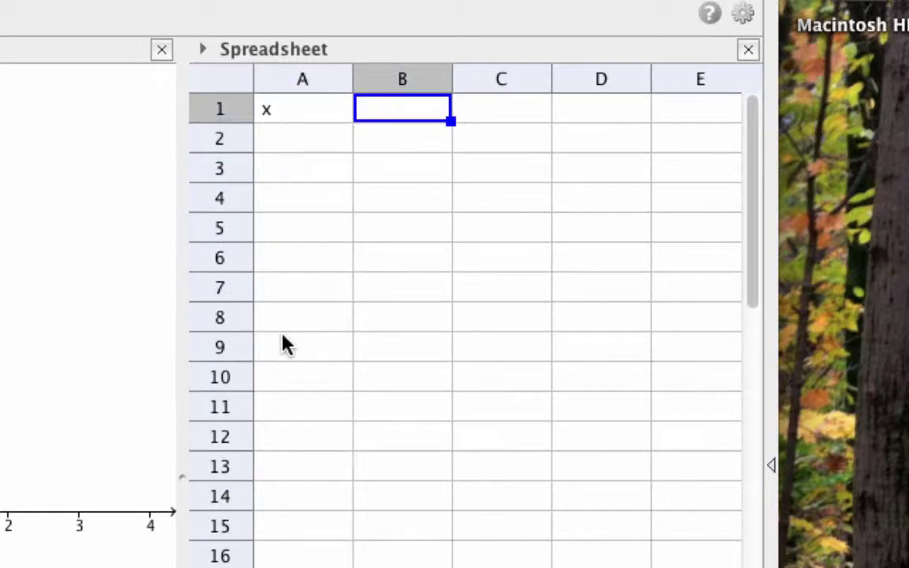
text(")
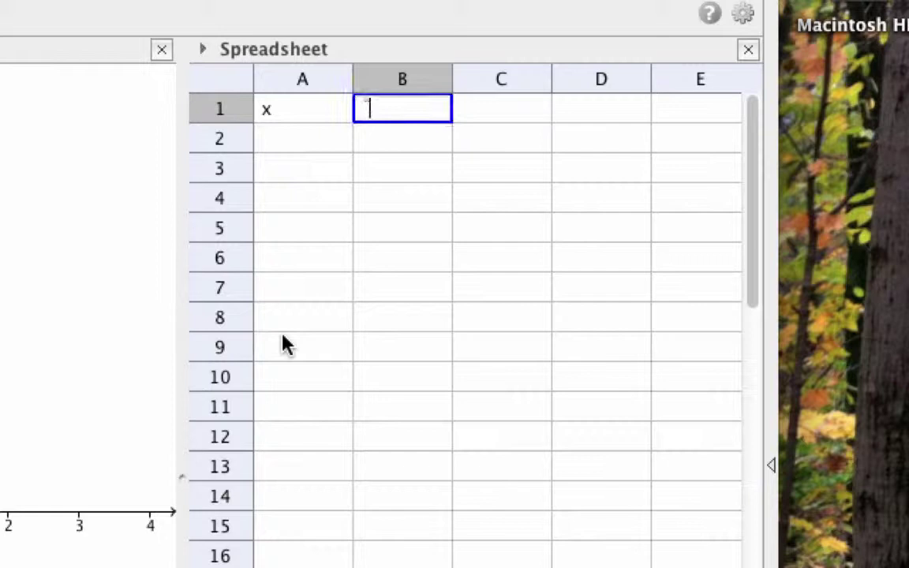
text(f(x)")
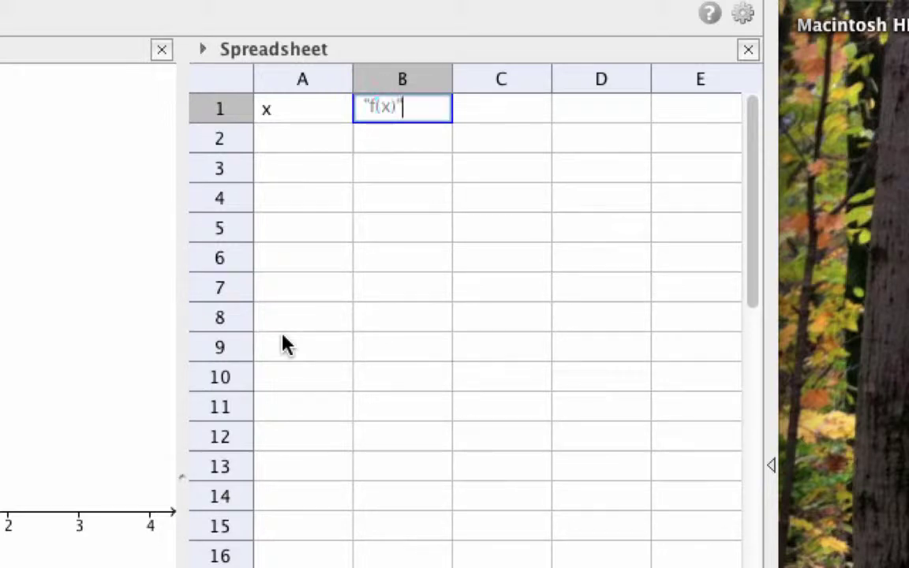
key(Return)
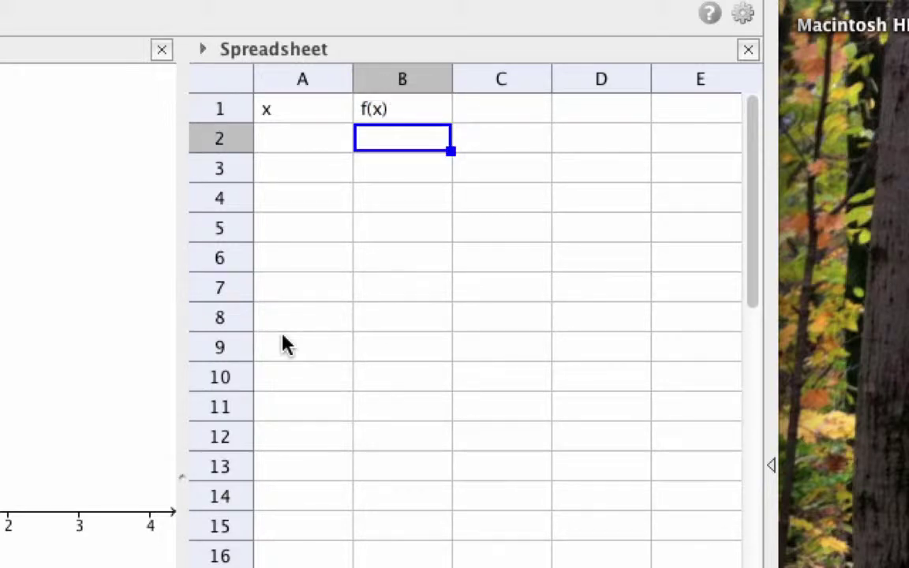
- Type the text headers "f'(x)" in C1 and "f''(x)" in D1
key(Right)
key(Up)
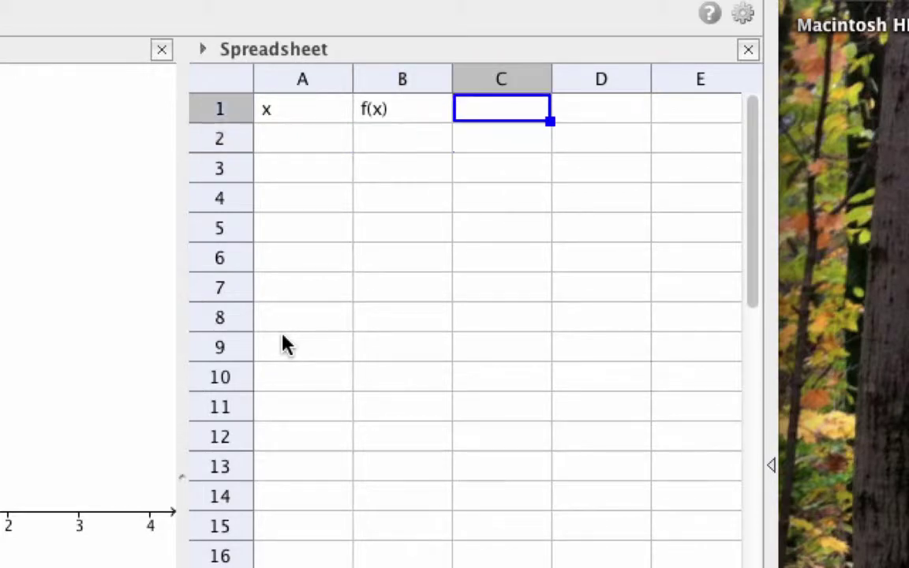
text("f(x))
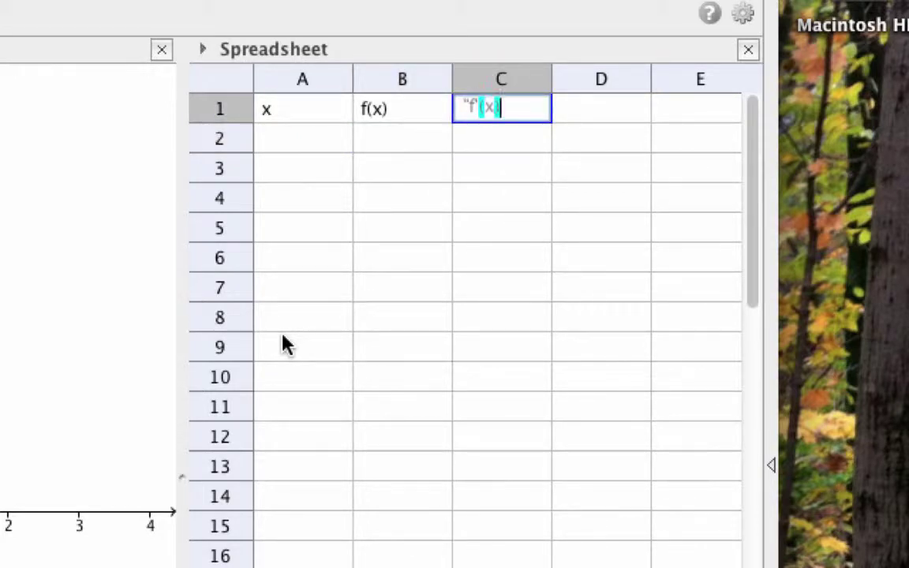
text(")
key(Return)
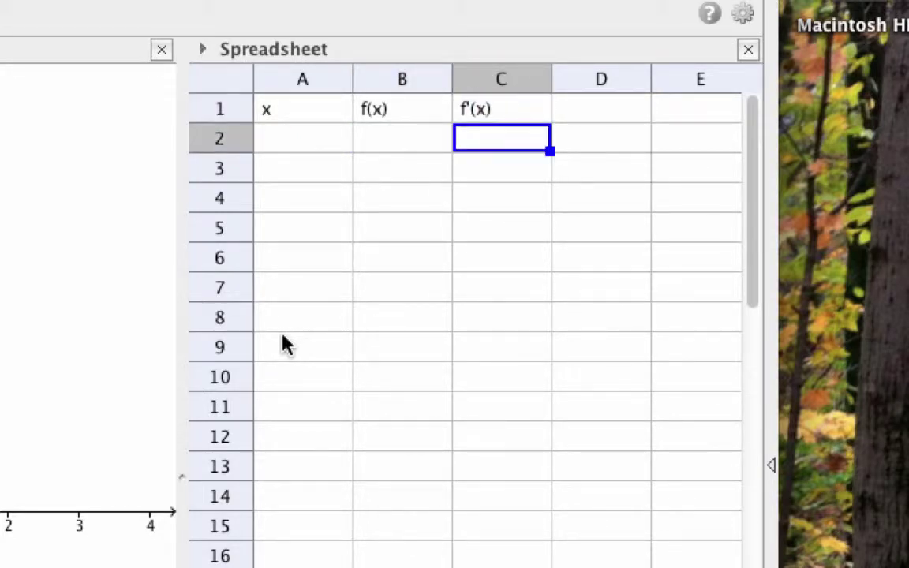
key(Right)
key(Up)
text("f'')
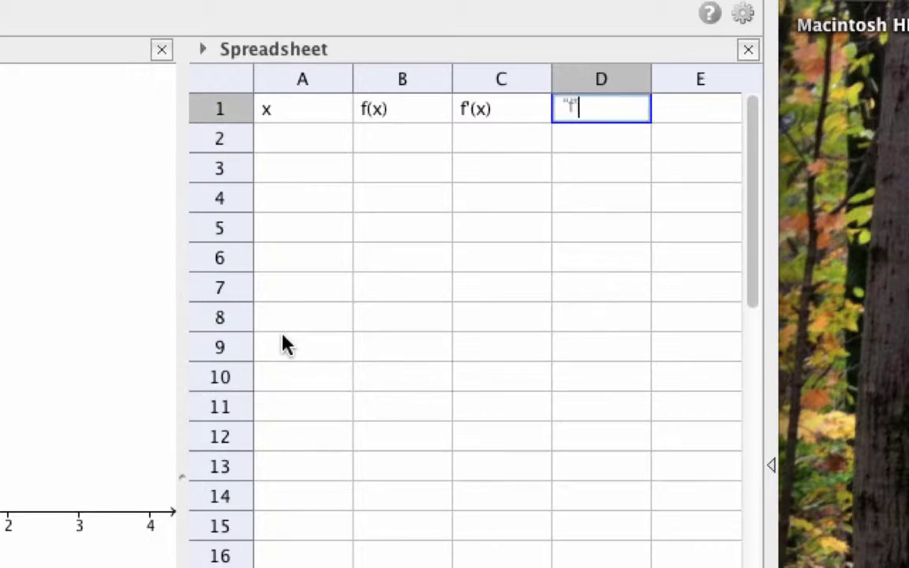
text((x)")
key(Return)
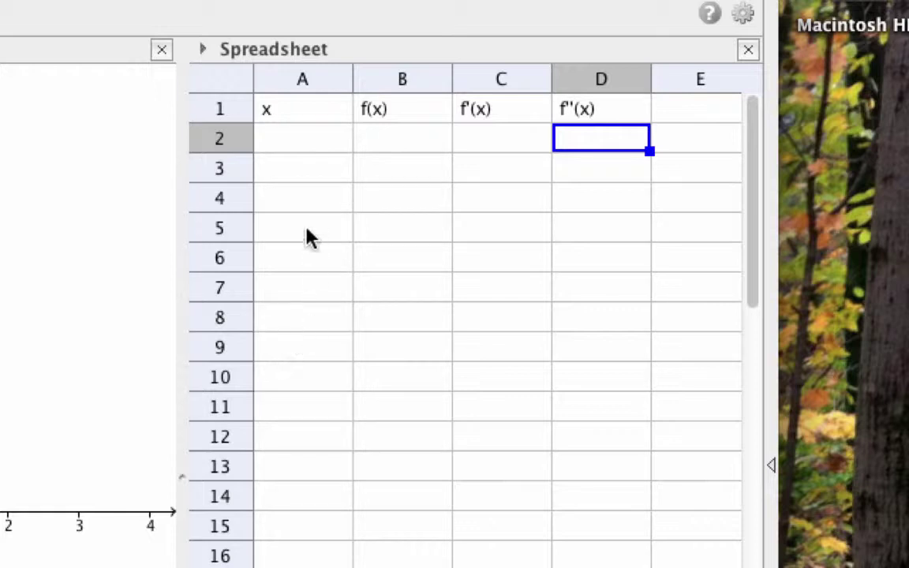
- Enter x values -1, -0.75, -0.5, -0.25, 0, 0.25, 0.5, 0.75, 1 into A2 to A10
click(300, 142)
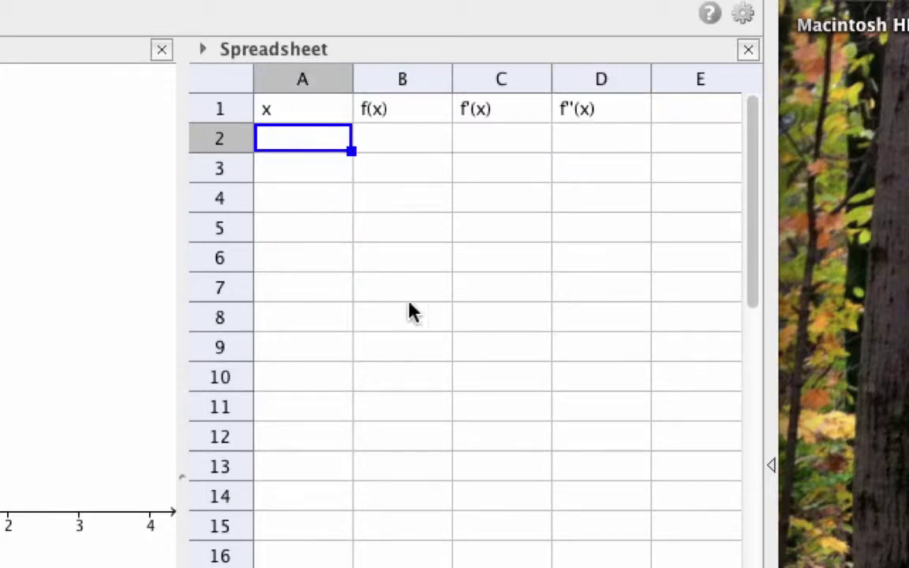
text(-1)
key(Return)
text(-)
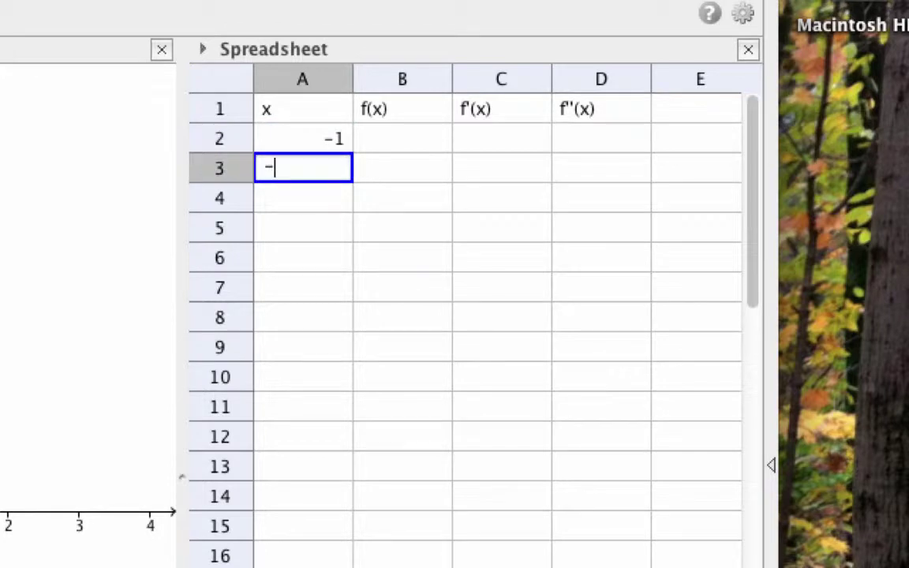
text(0.75)
key(Return)
text(-.5)
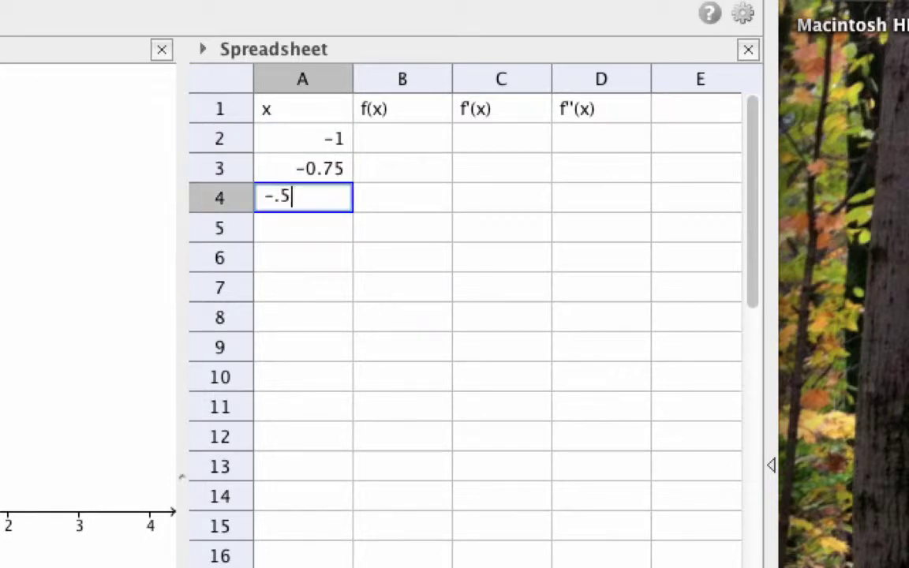
key(Return)
text(-.25)
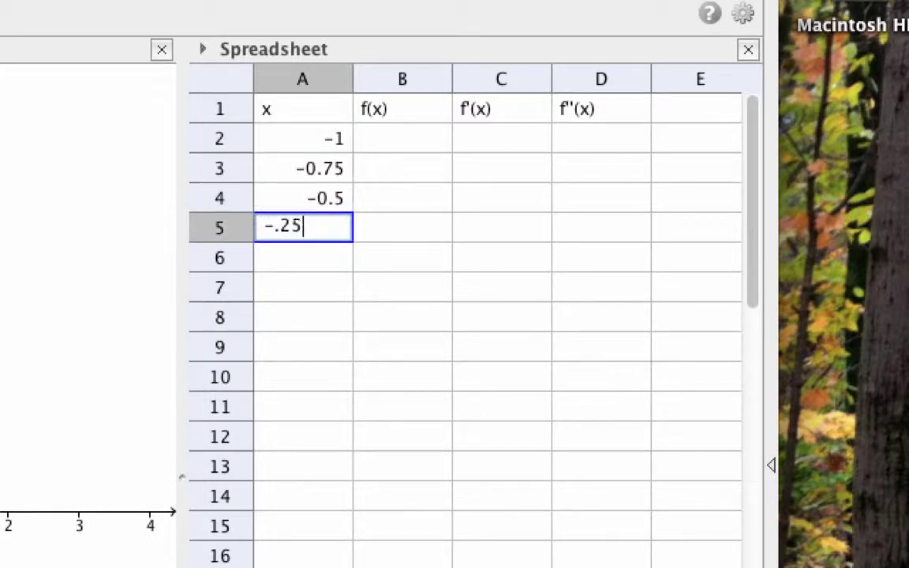
key(Return)
text(0)
key(Return)
text(.25)
key(Return)
text(.5)
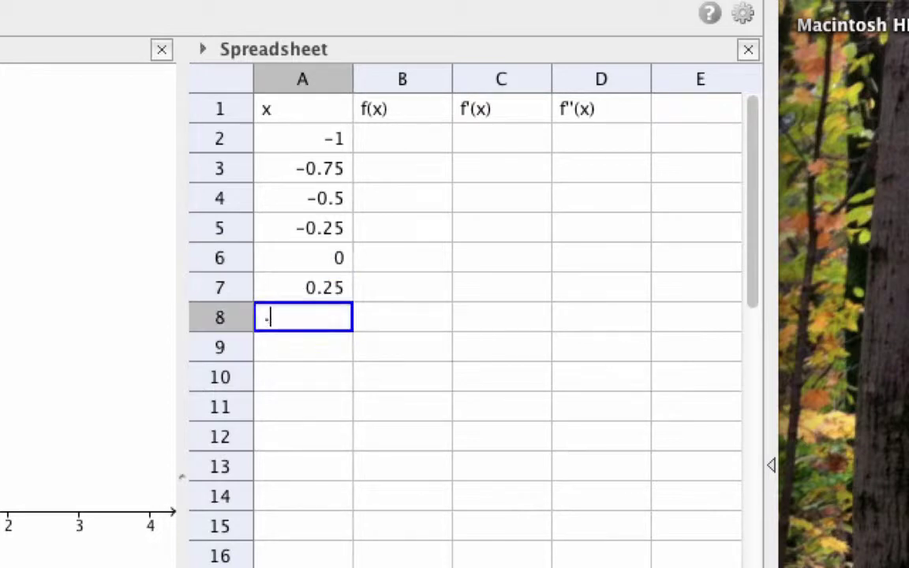
key(Return)
text(.75)
key(Return)
text(1)
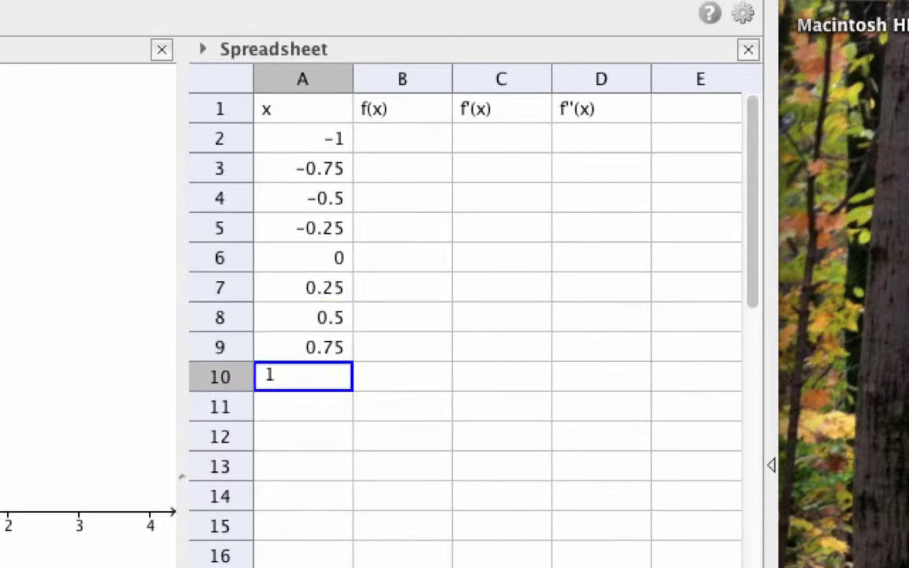
key(Return)
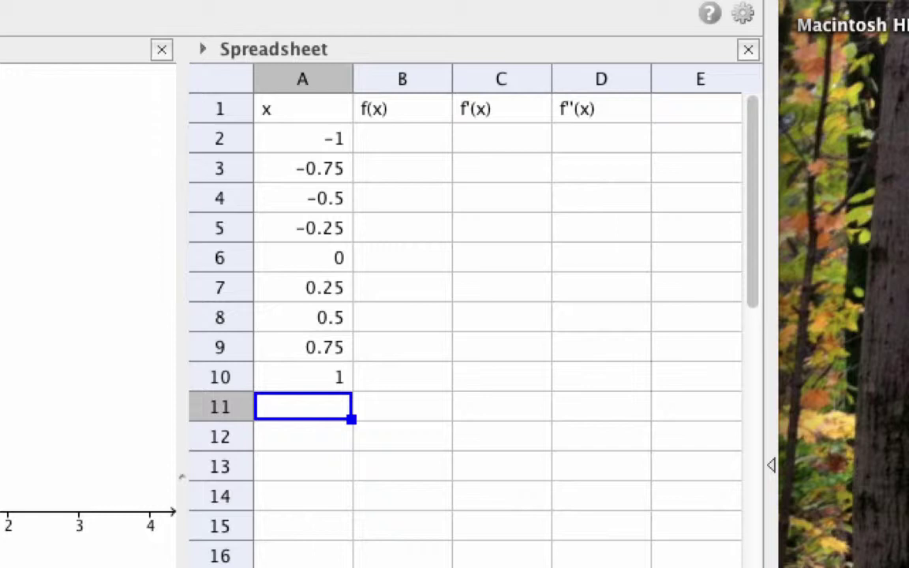
- Enter the formula =f(A2) in cell B2, giving -1
click(399, 147)
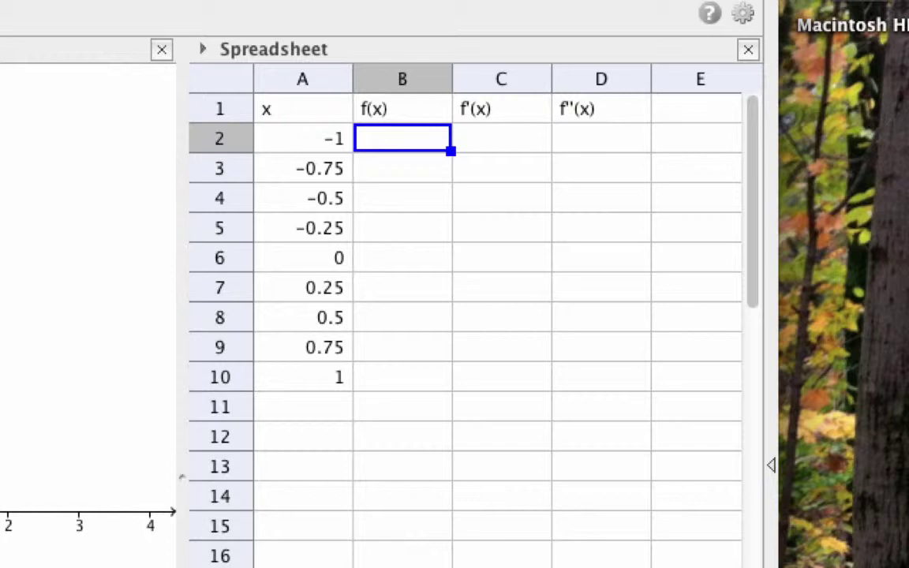
text(=)
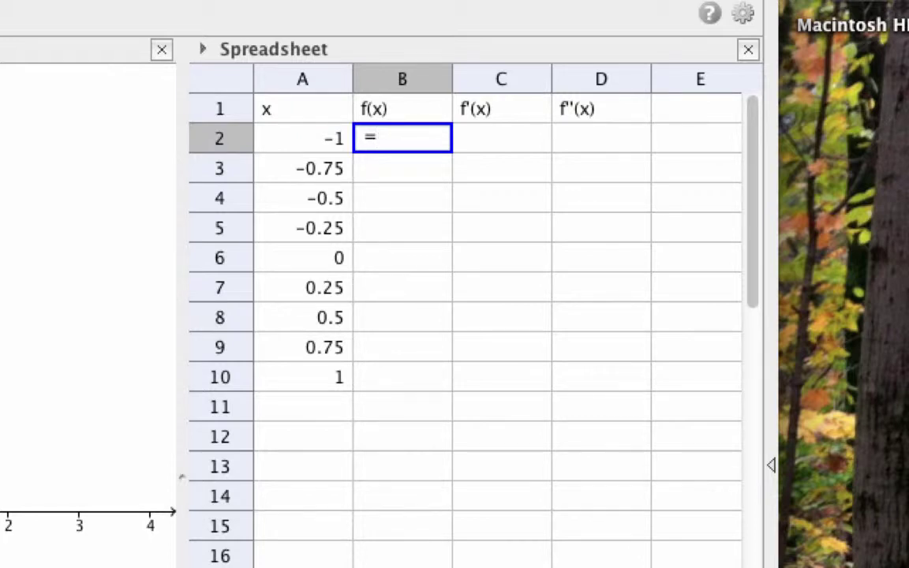
text(f)
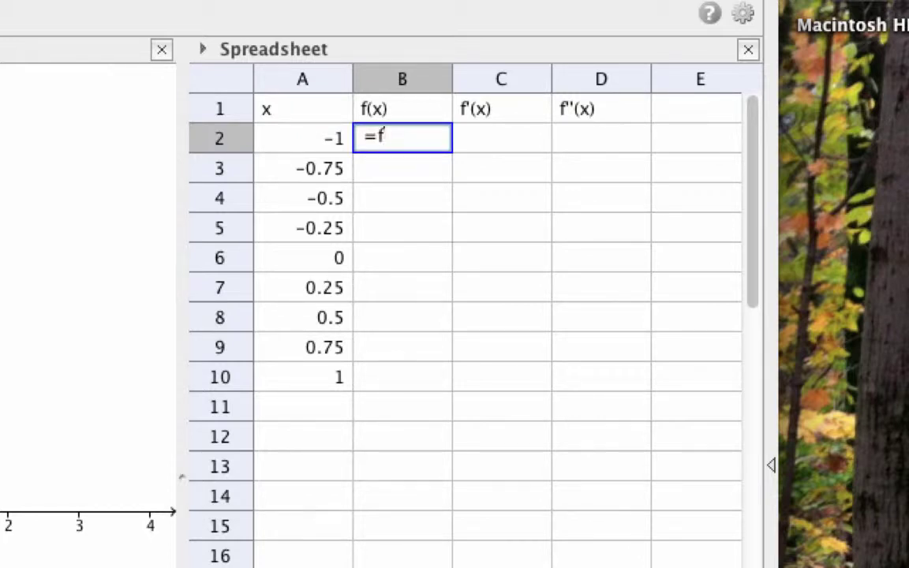
text((a2)
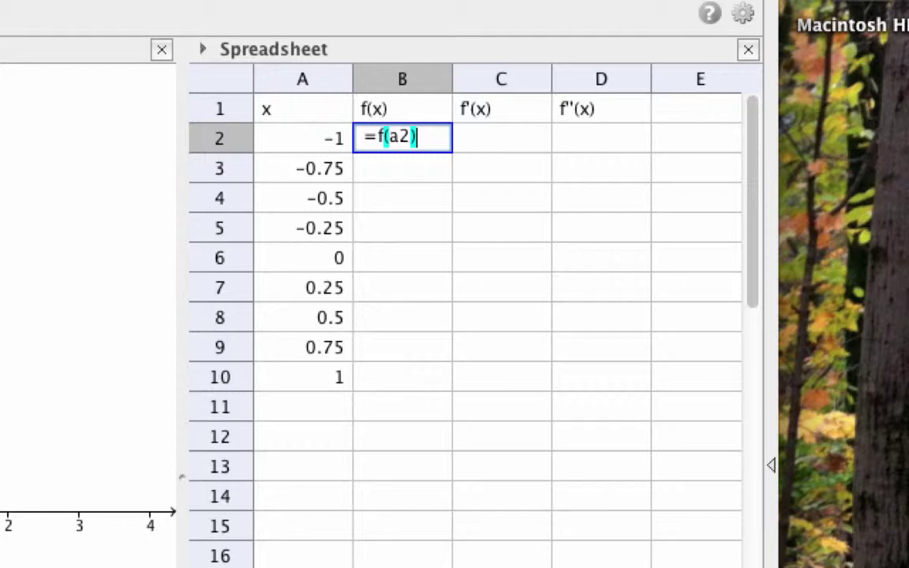
key(Return)
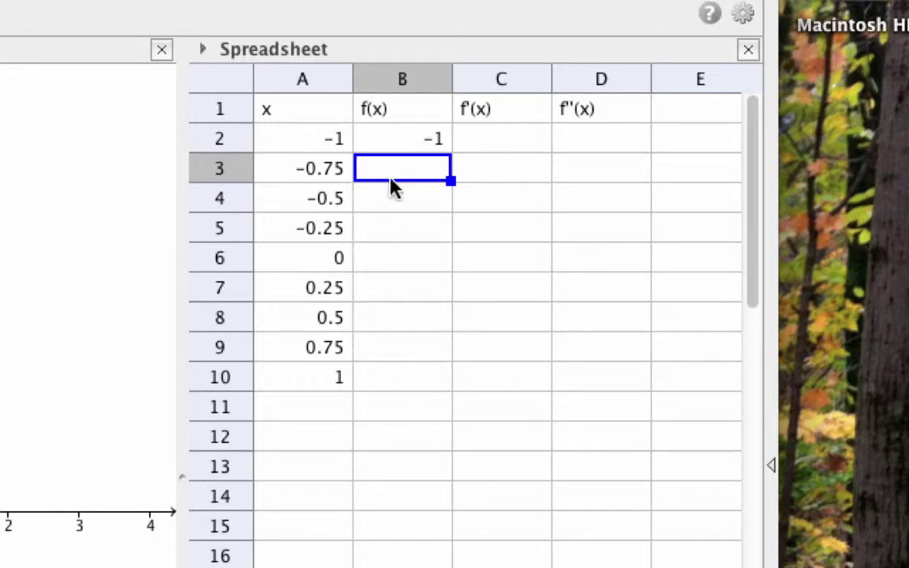
- Fill B2's =f(A2) formula down to B10, giving values from -1 to 3
click(392, 146)
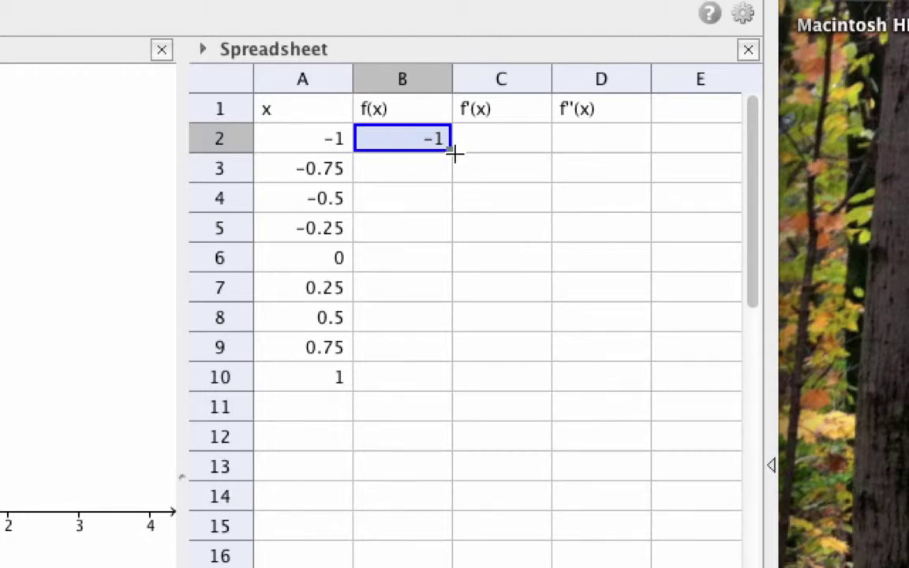
drag(456, 154, 442, 386)
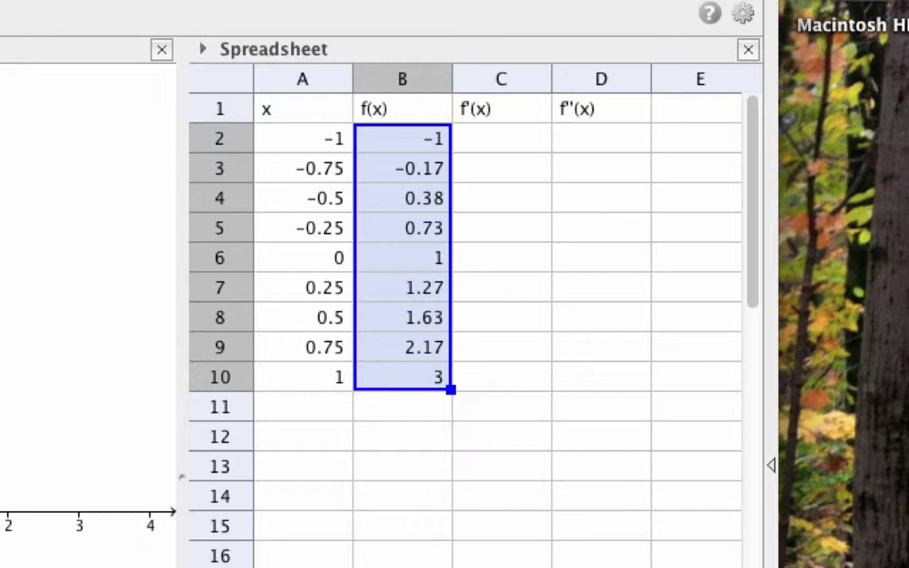
click(501, 139)
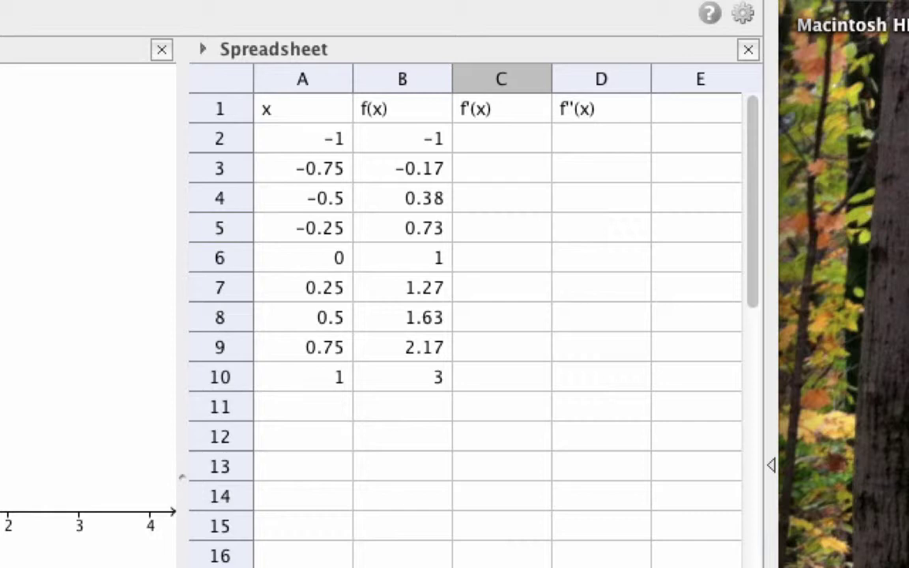
- Enter =f'(A2) in C2 and fill it down to C10, giving 4 to 1 and back to 4
key(Up)
key(Up)
key(Up)
key(Up)
key(Up)
key(Up)
key(Up)
key(Up)
key(Up)
key(Up)
key(Up)
key(Up)
key(Up)
key(Up)
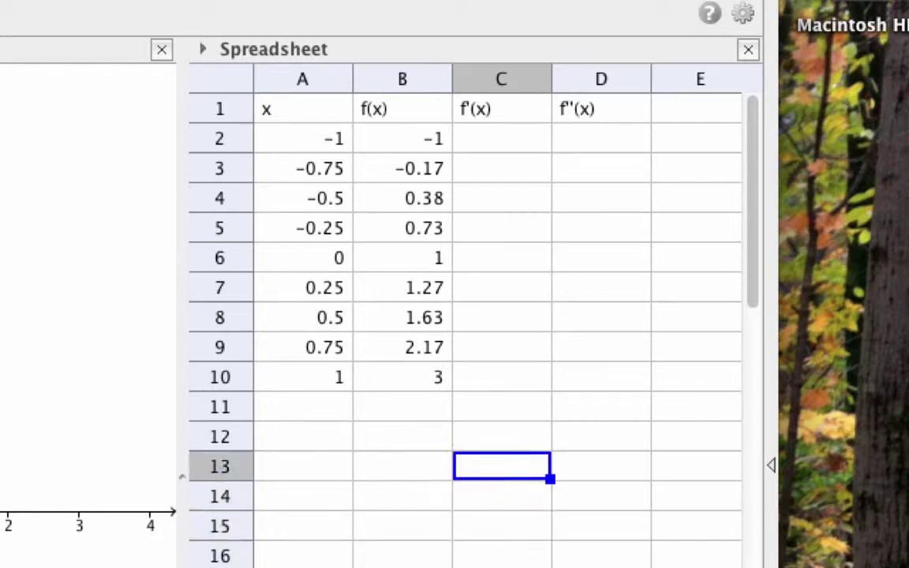
key(Up)
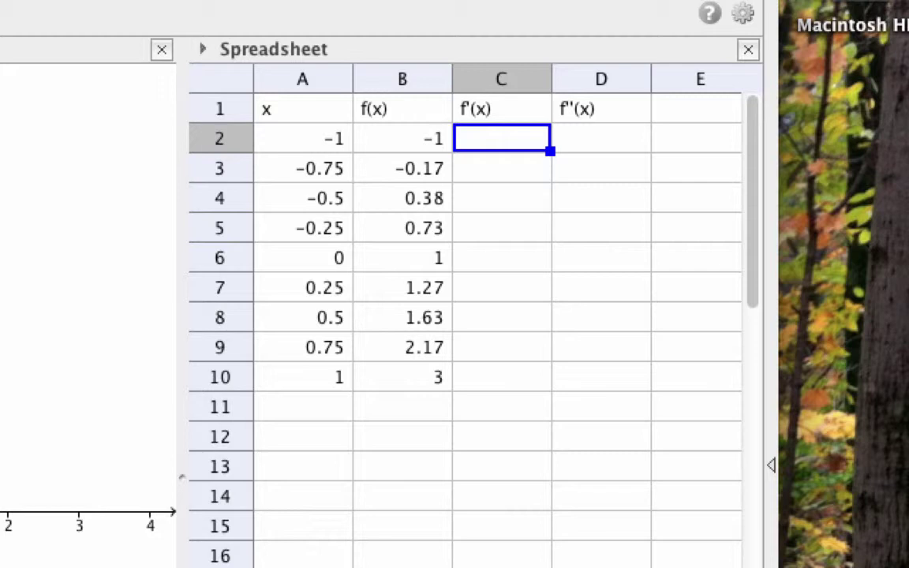
text(=)
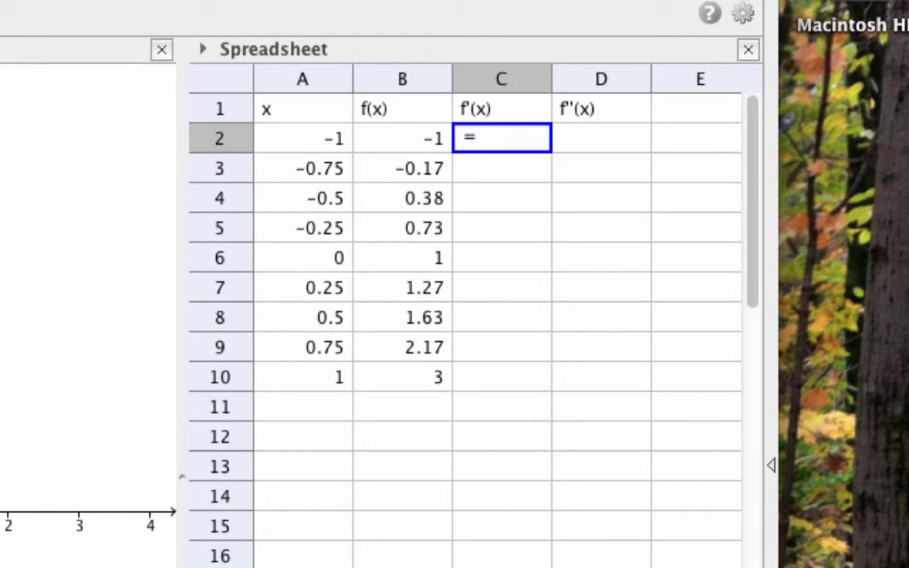
text(f'()
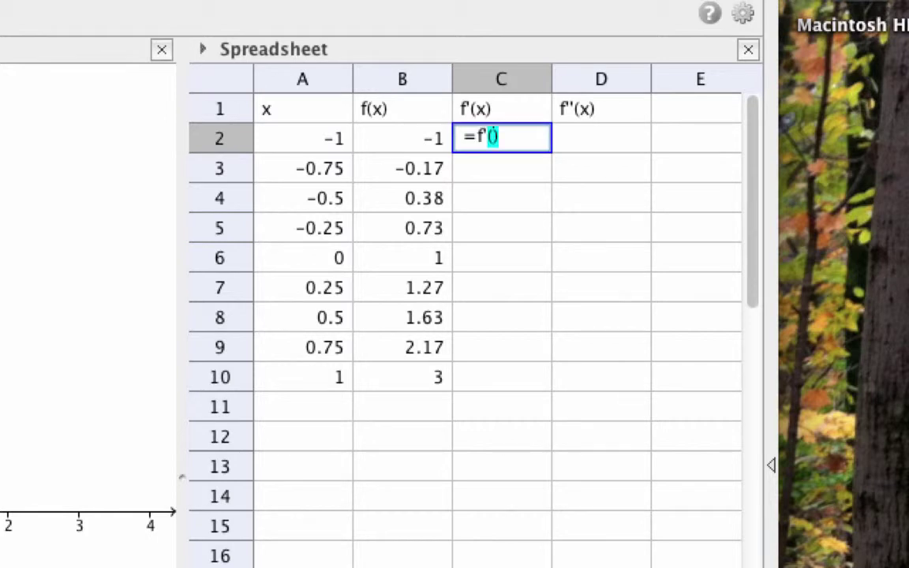
text(a2))
key(Return)
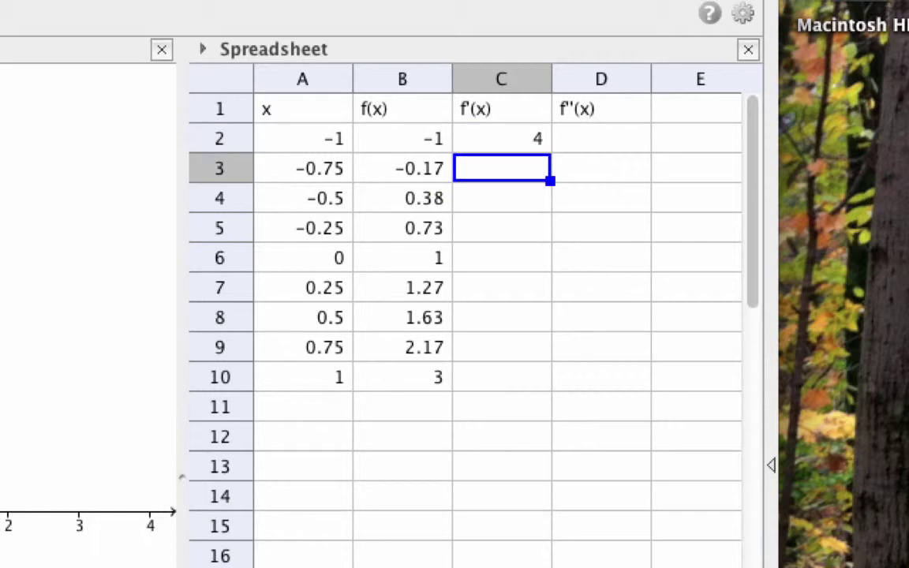
click(517, 142)
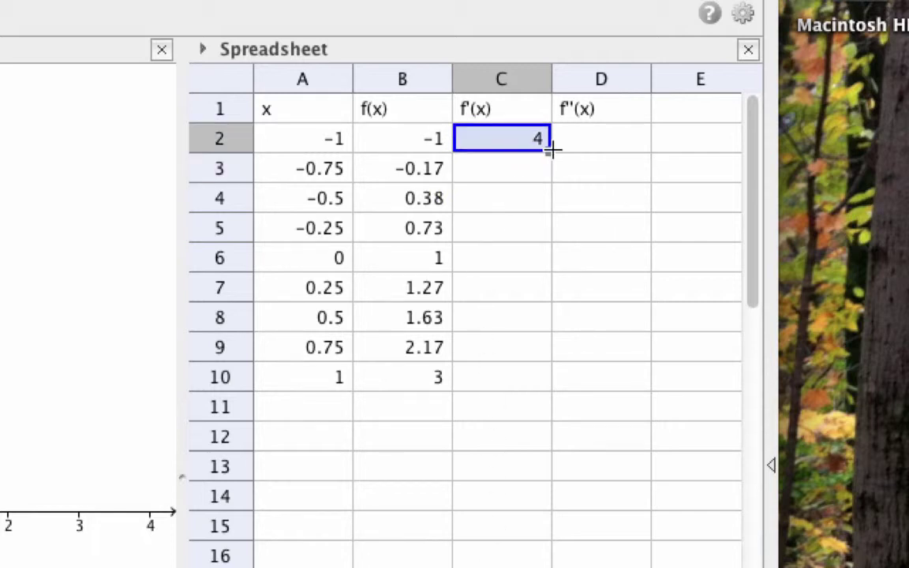
drag(553, 150, 541, 394)
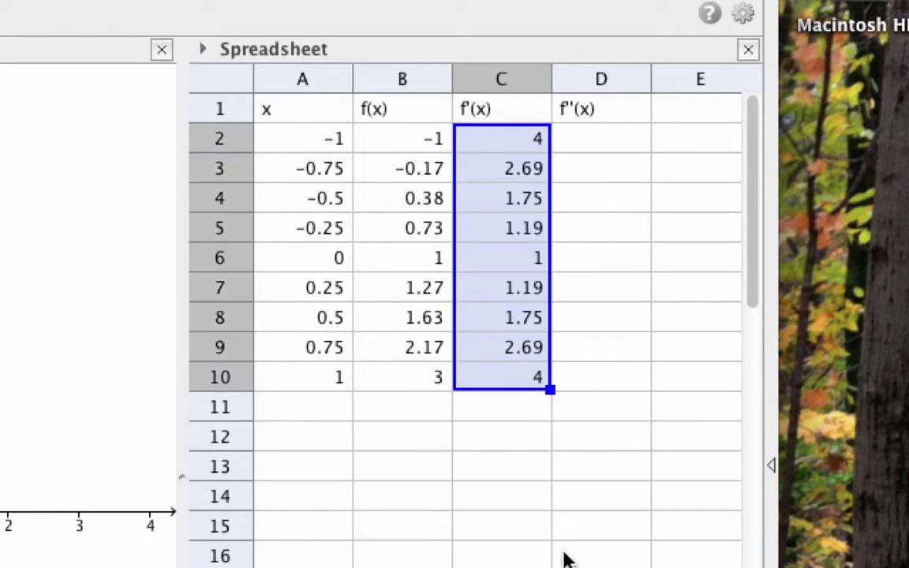
click(593, 145)
- Enter =f''(A2) in D2 and fill it down to D10, giving -6 through 6
text(=)
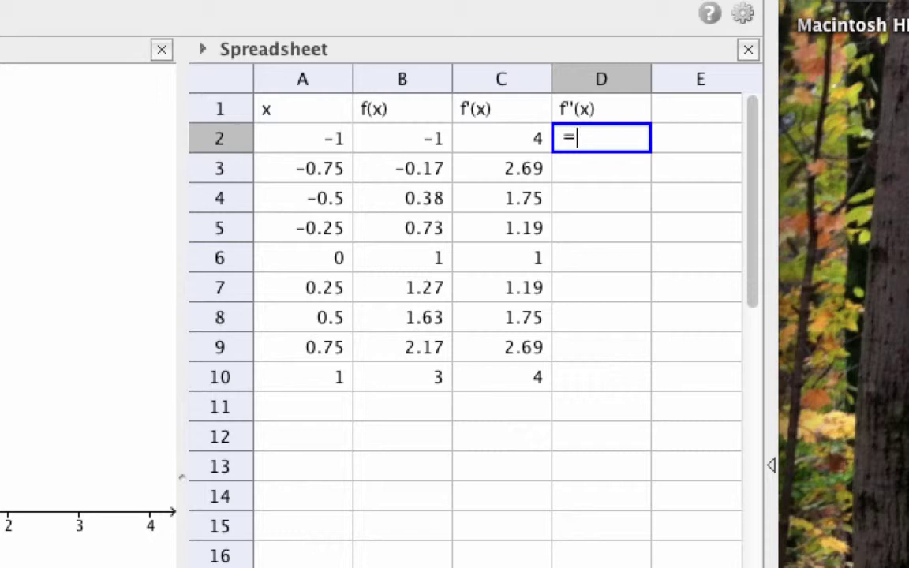
text(f''()
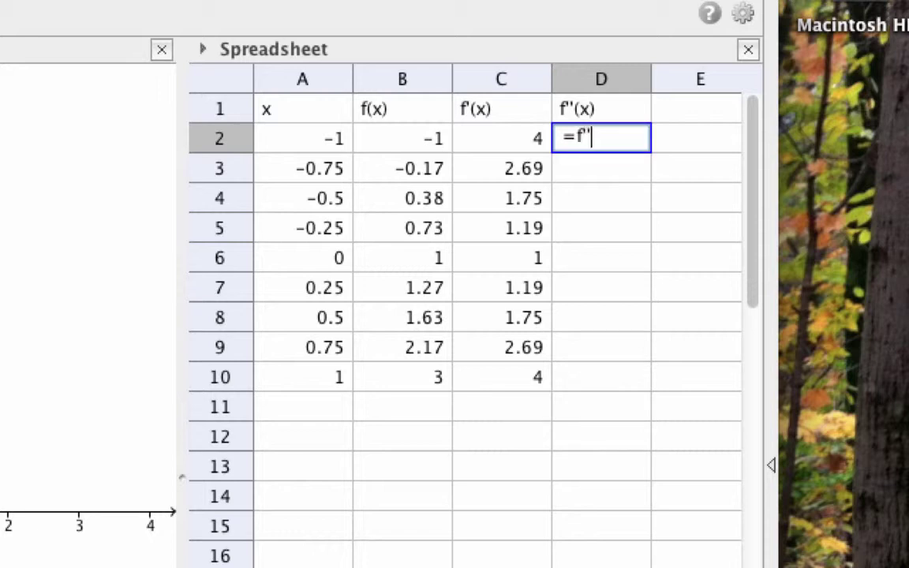
text(a2))
key(Return)
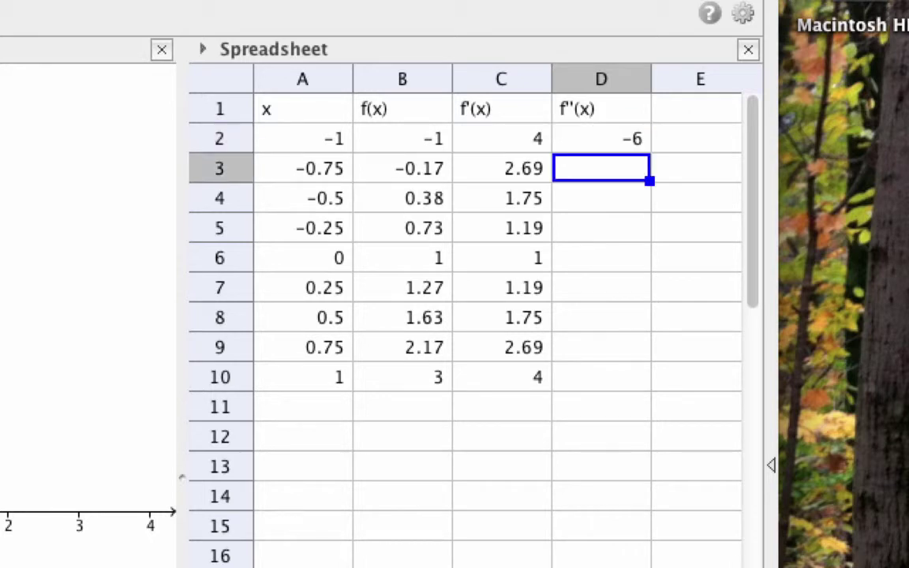
click(632, 142)
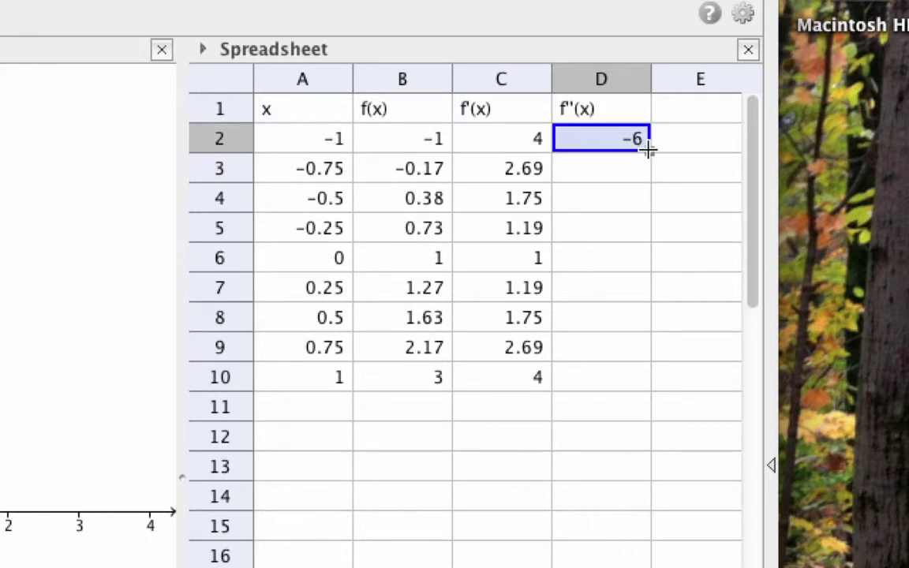
drag(647, 148, 661, 389)
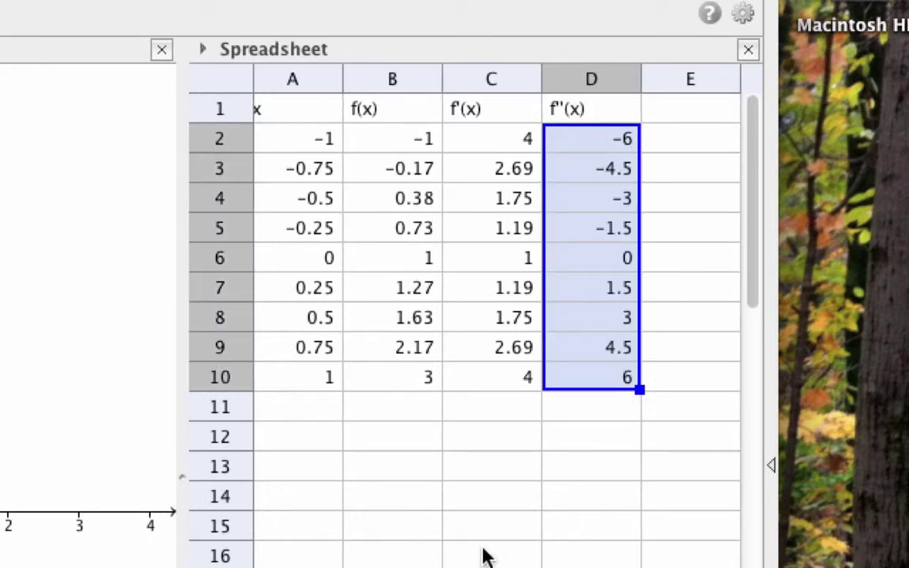
click(496, 567)
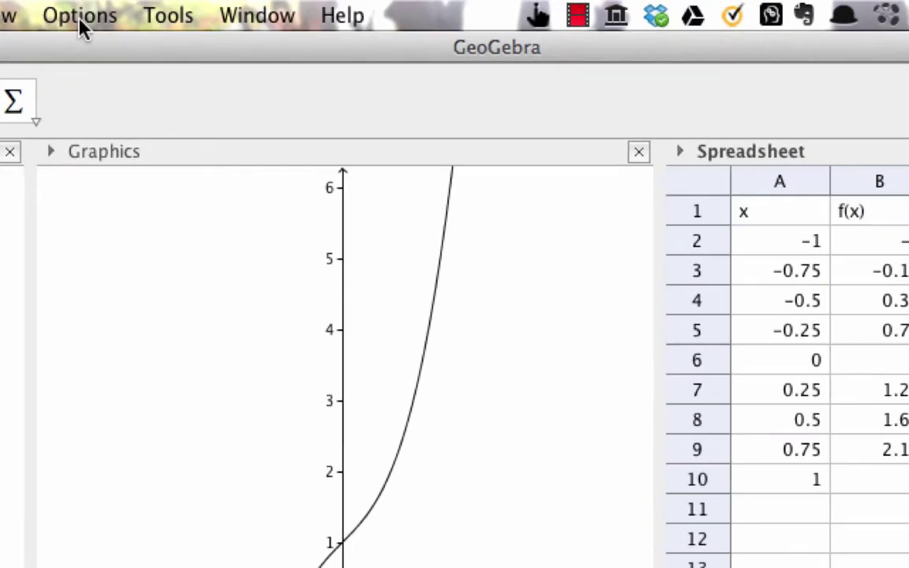
- Set Options > Rounding to 5 decimal places, so f(-0.75) shows -0.17188
click(138, 15)
key(Down)
key(Down)
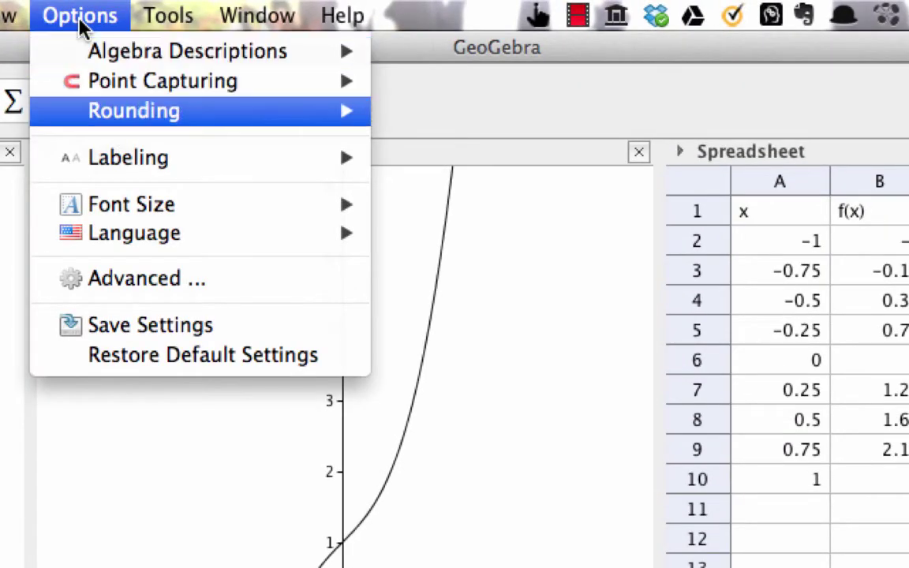
key(Right)
key(Down)
key(Down)
key(Down)
key(Down)
key(Down)
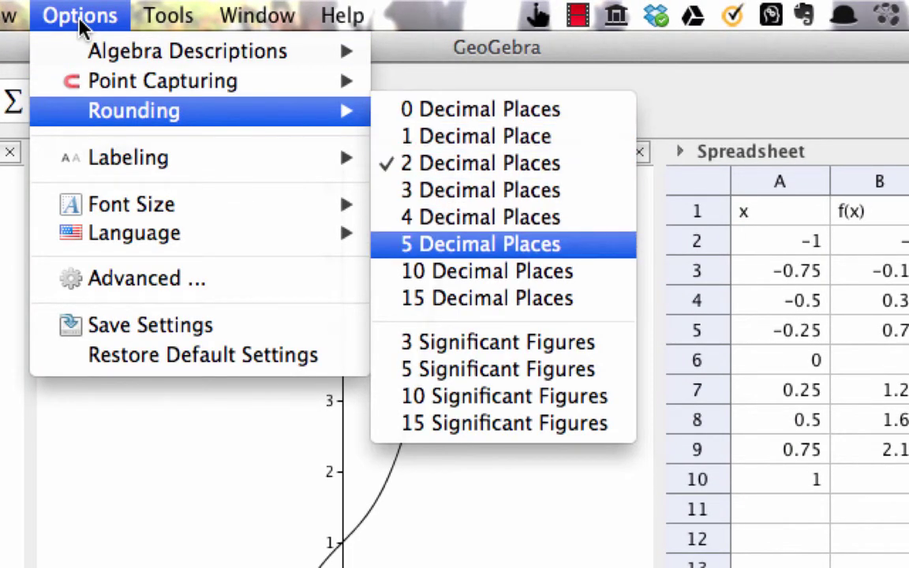
key(Return)
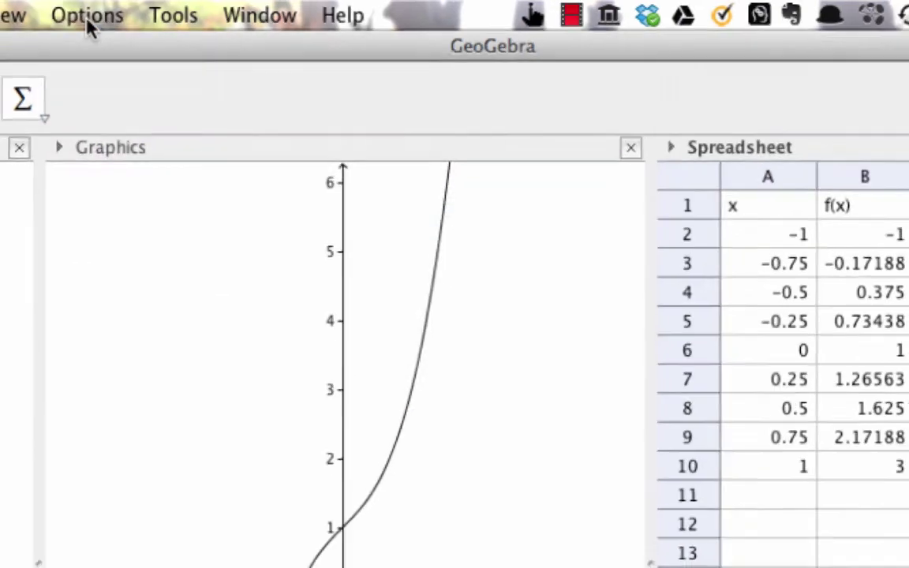